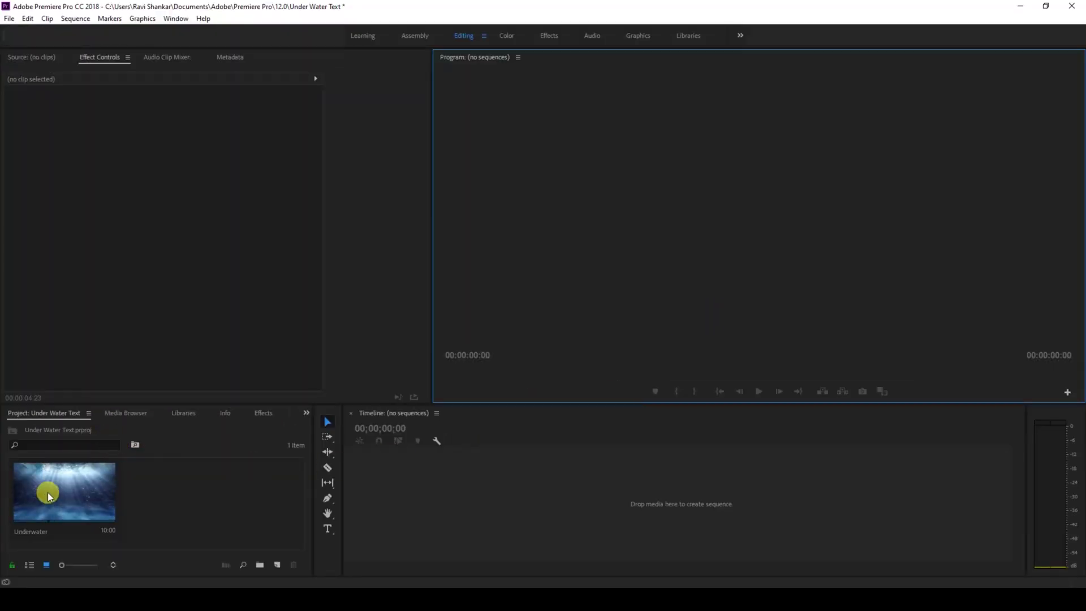
# - Build an Underwater sequence from the clip, play it back, and return the playhead to 0
pyautogui.moveTo(49, 491); pyautogui.dragTo(390, 487)
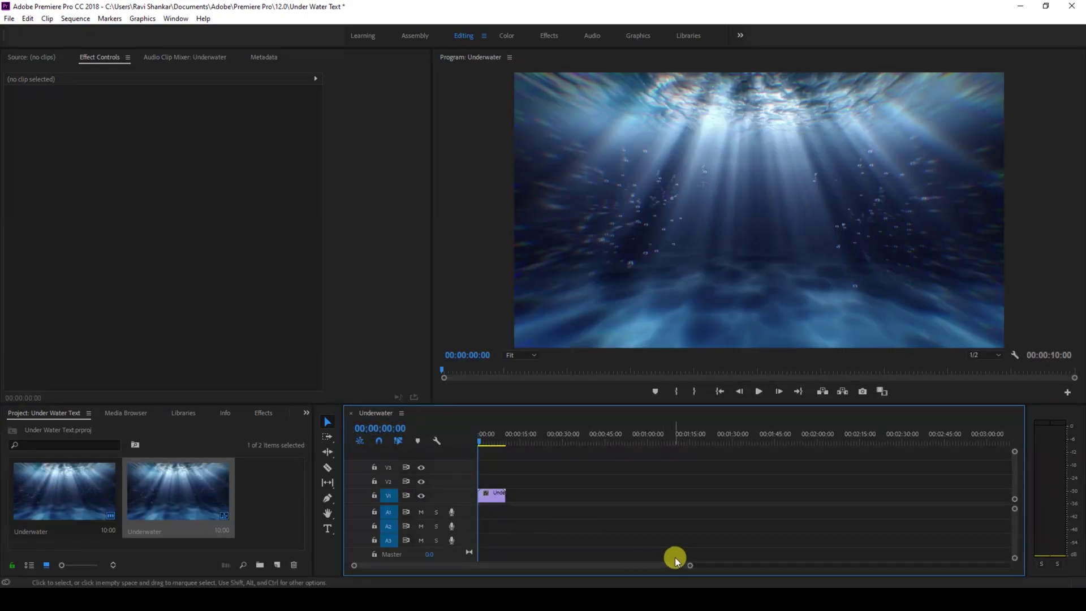
pyautogui.moveTo(675, 559); pyautogui.dragTo(626, 560)
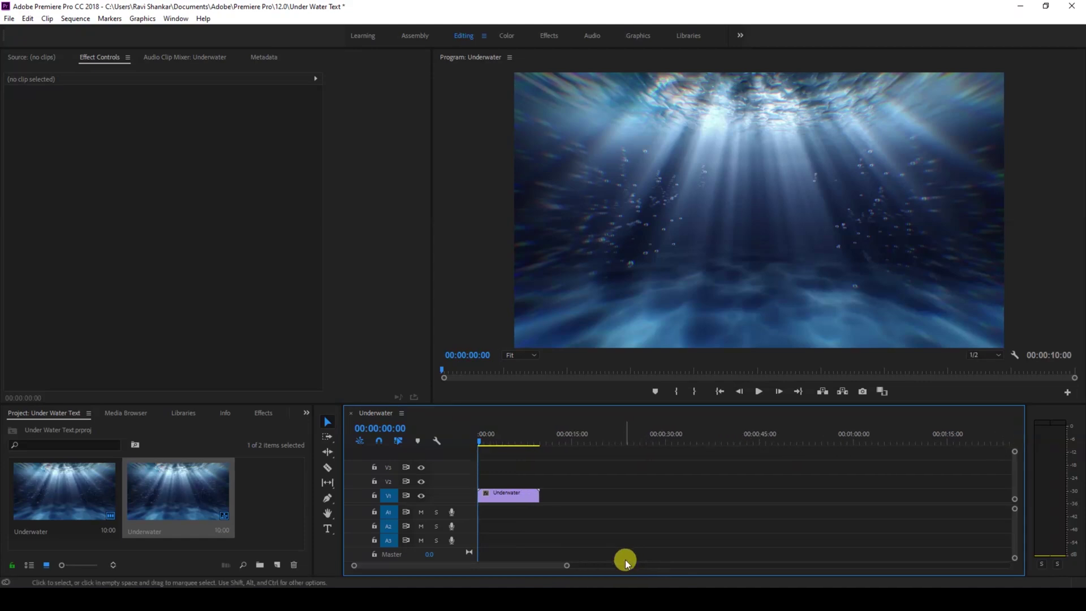
pyautogui.press('space')
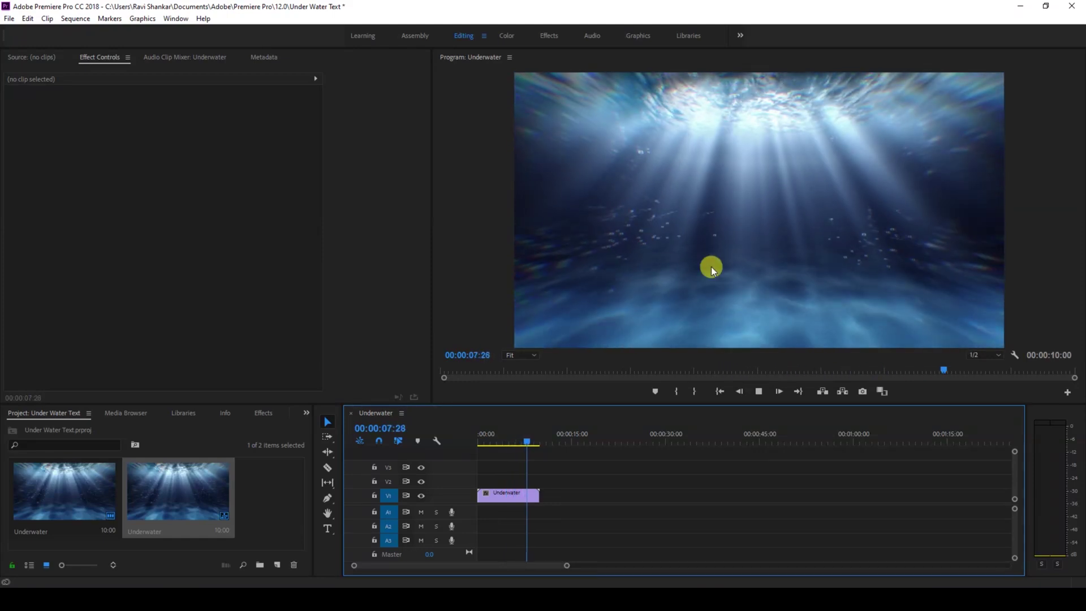
pyautogui.click(488, 440)
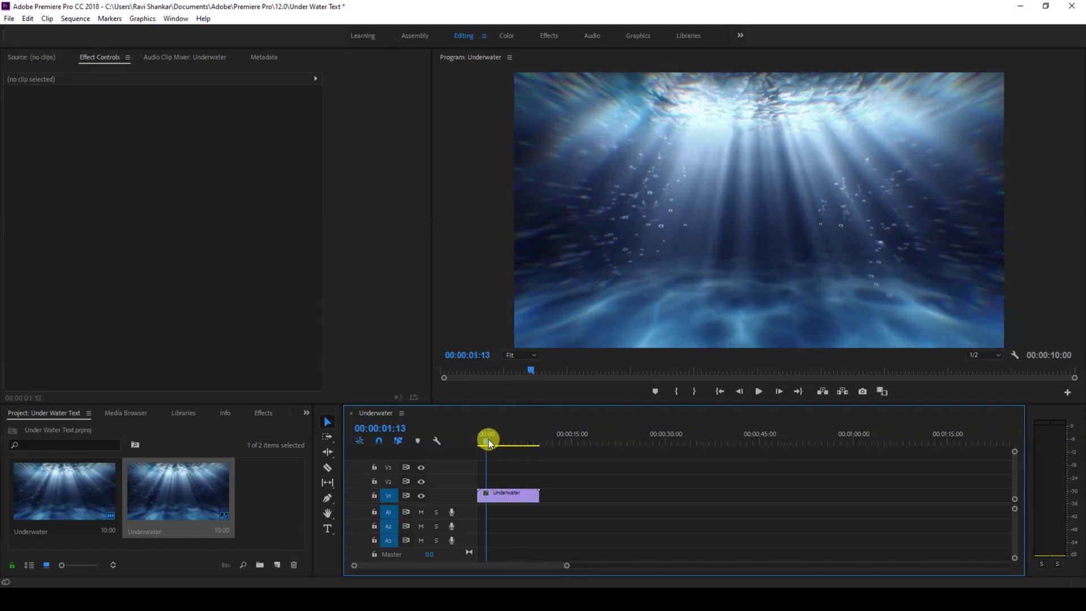
pyautogui.press('space')
pyautogui.press('space')
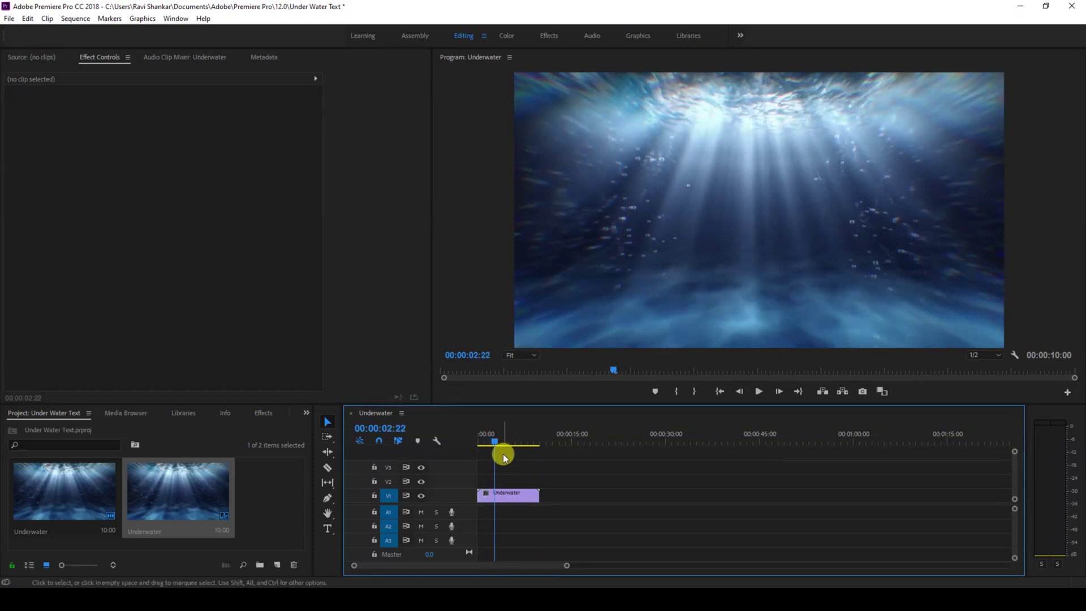
pyautogui.moveTo(491, 441); pyautogui.dragTo(473, 441)
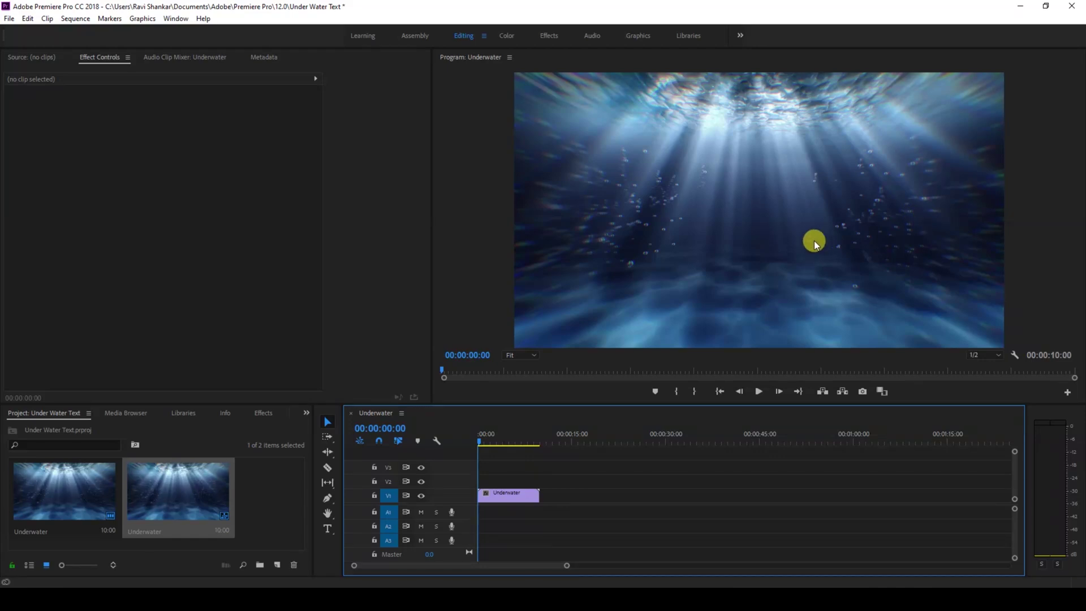
# - Type the title 'UNDERWATER' in a text box drawn over the footage
pyautogui.click(327, 529)
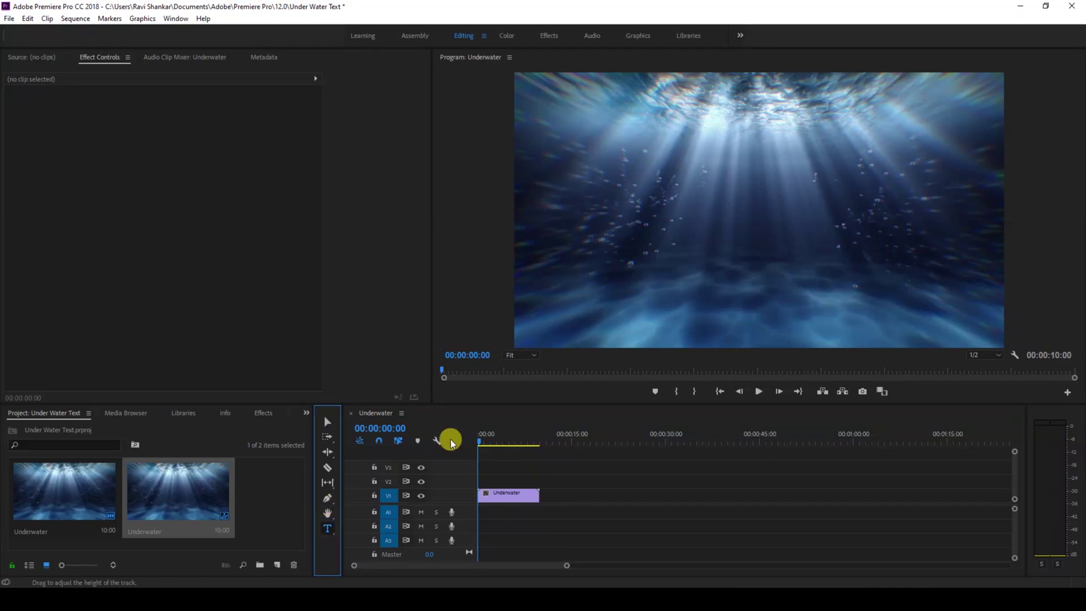
pyautogui.moveTo(571, 164); pyautogui.dragTo(940, 271)
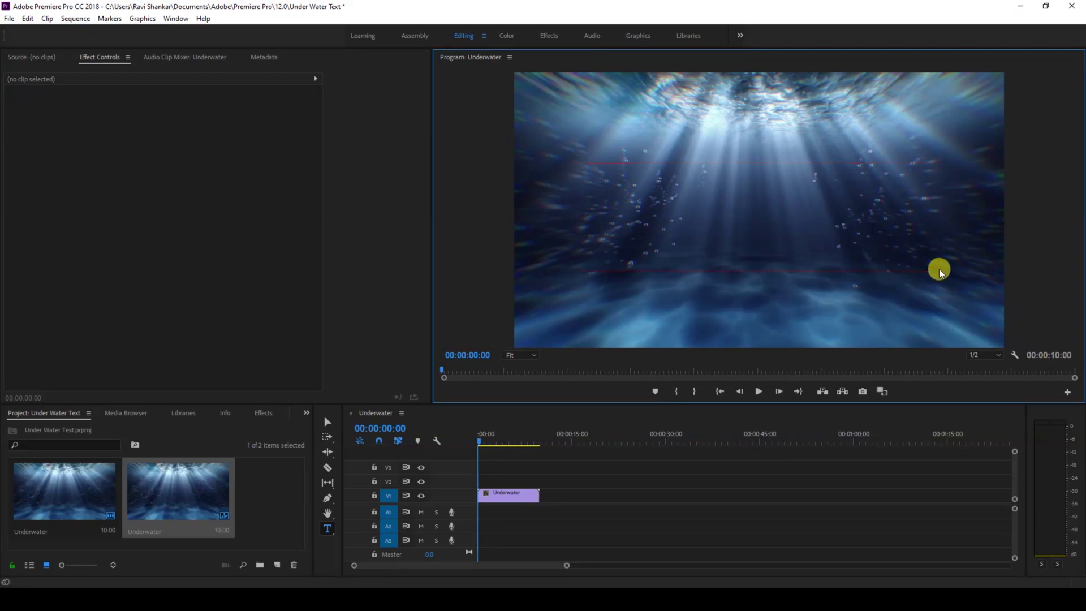
pyautogui.write('UNDERWATER')
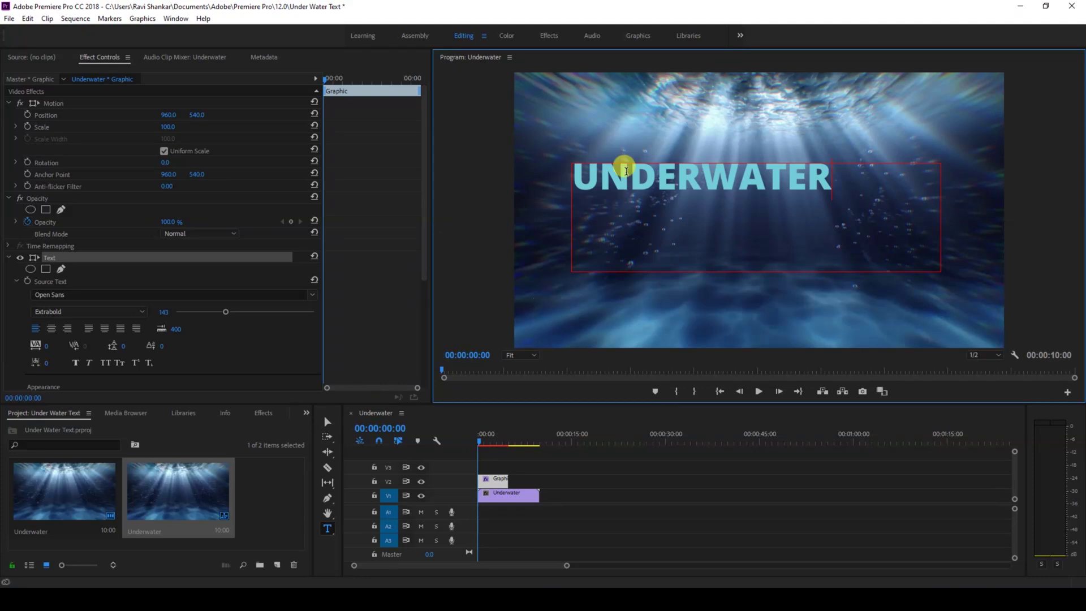
# - Centre-align the UNDERWATER title text and move the title slightly lower in the frame
pyautogui.click(327, 422)
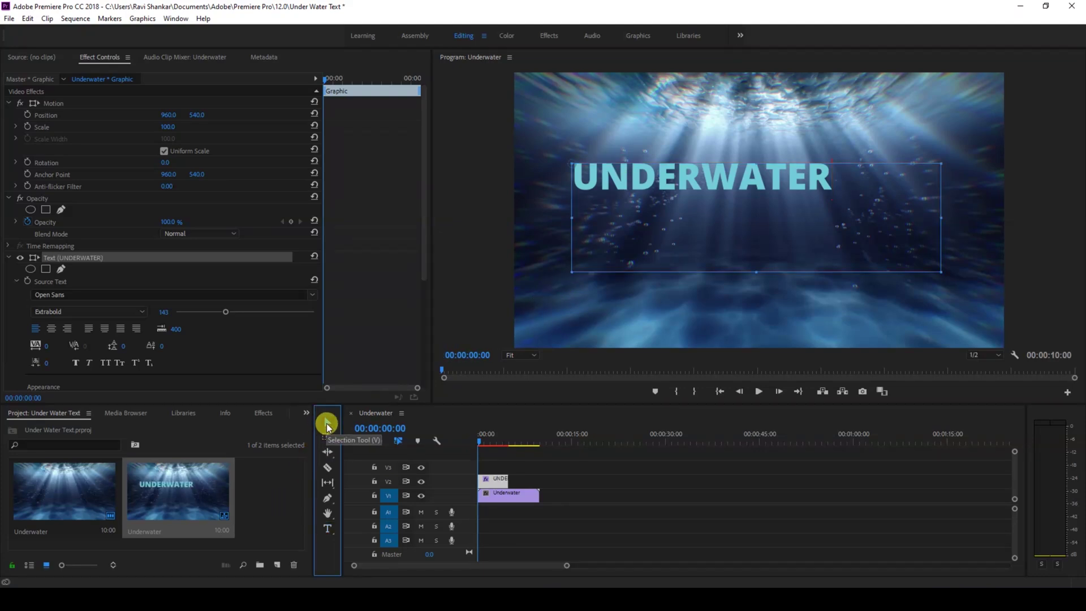
pyautogui.click(635, 188)
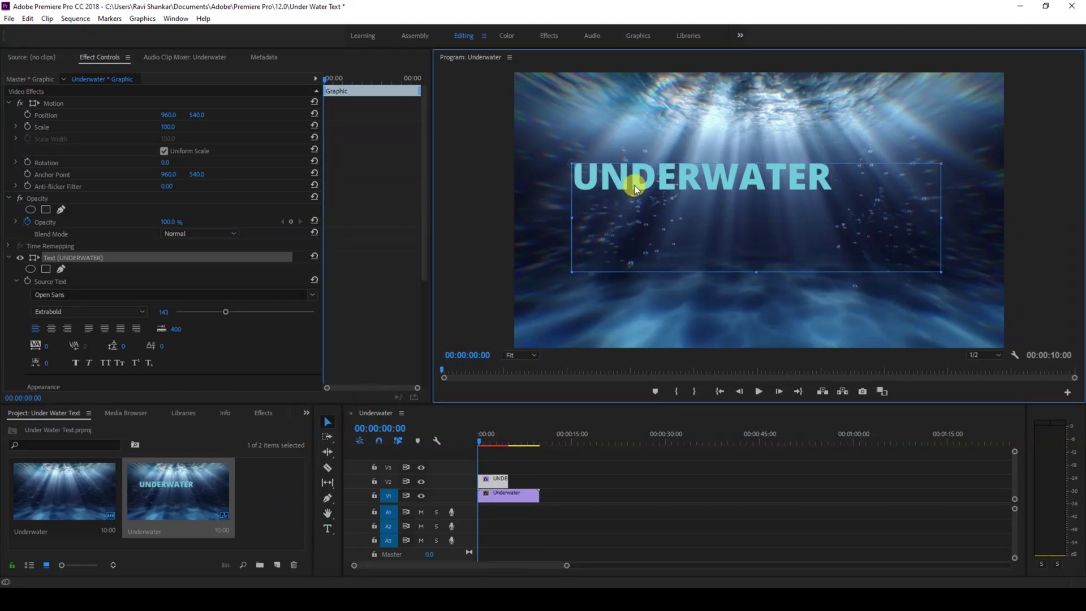
pyautogui.click(55, 330)
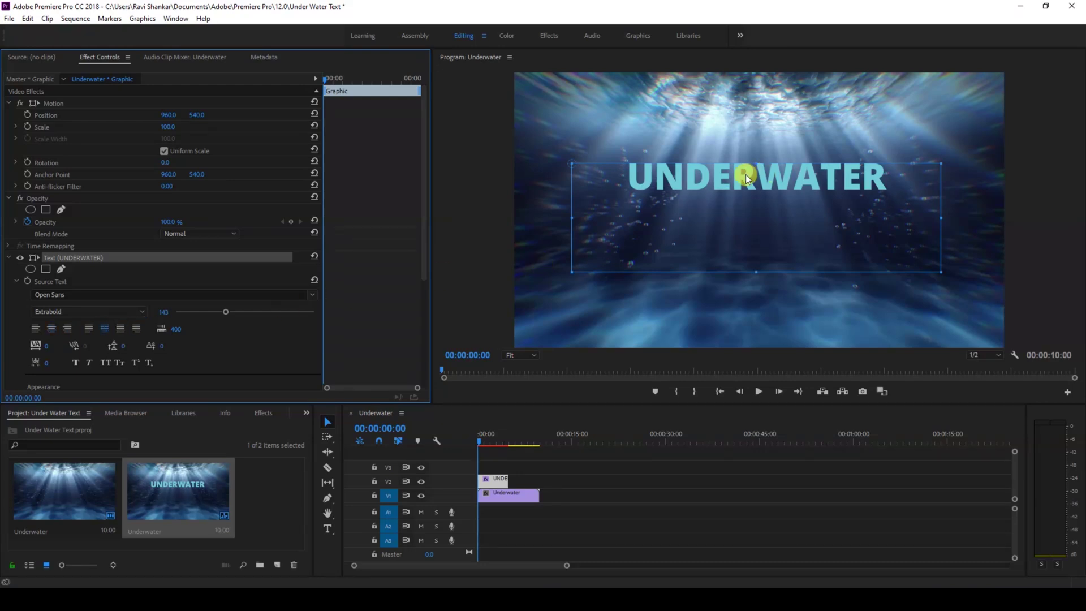
pyautogui.moveTo(746, 176); pyautogui.dragTo(753, 211)
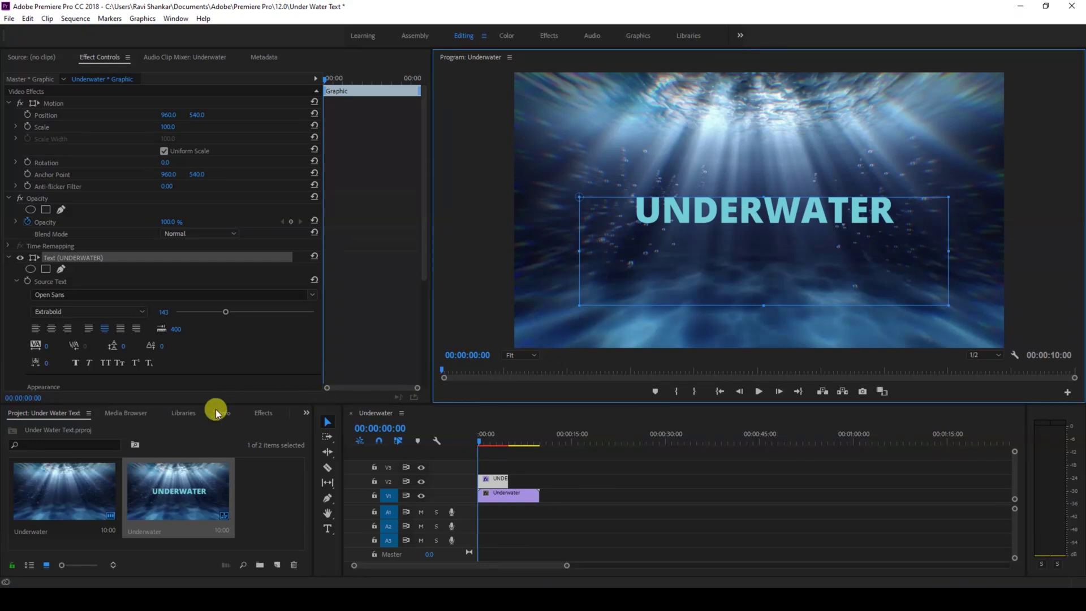
# - Find Turbulent Displace by searching 'Turbu' and apply it to the UNDERWATER title clip on V2
pyautogui.click(264, 413)
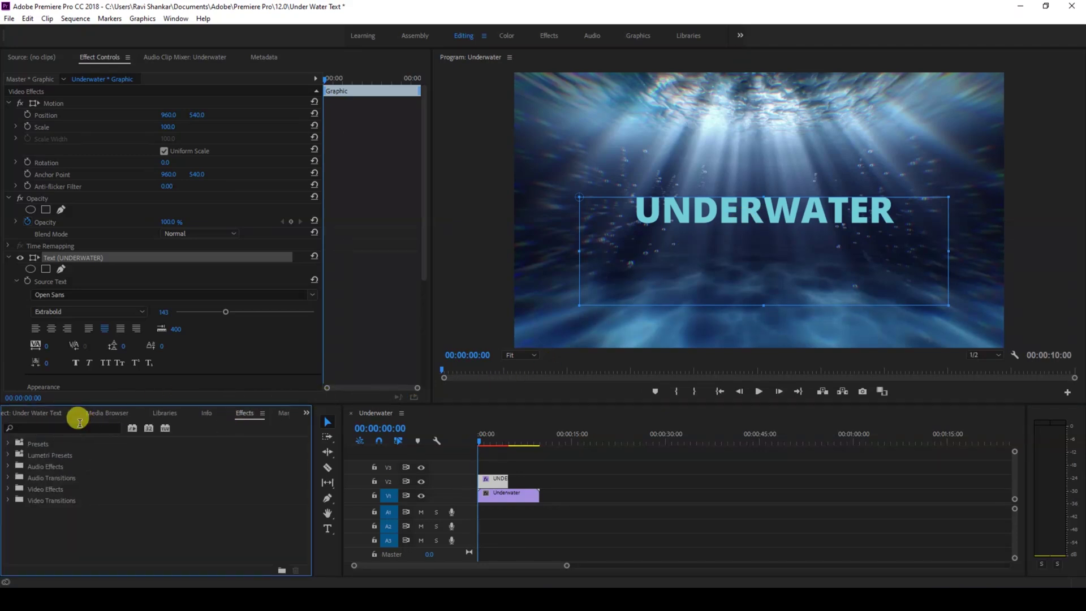
pyautogui.click(73, 427)
pyautogui.write('Turbulent d')
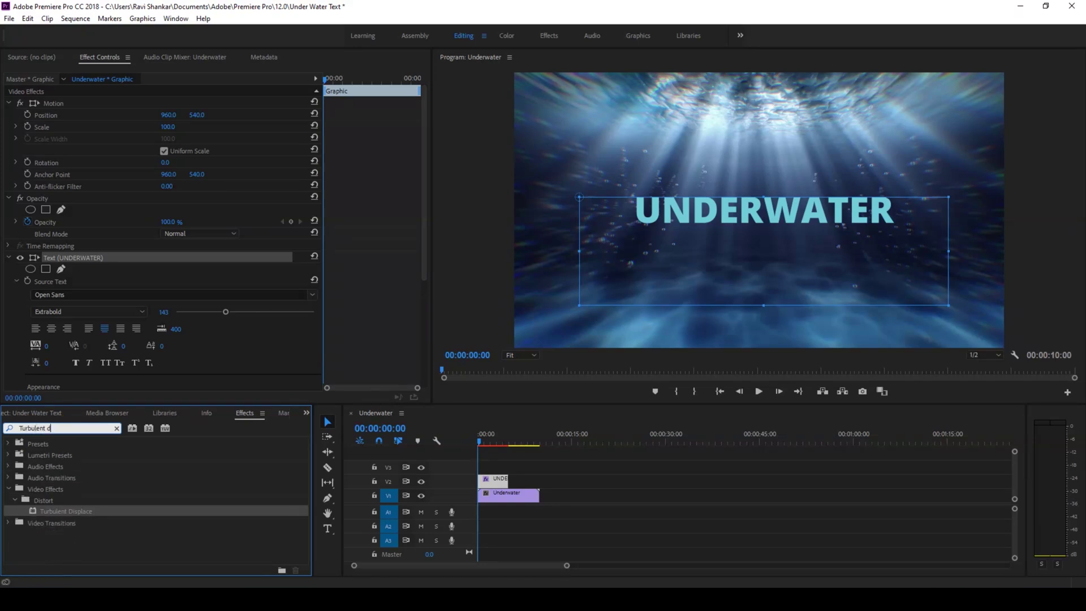
pyautogui.click(52, 511)
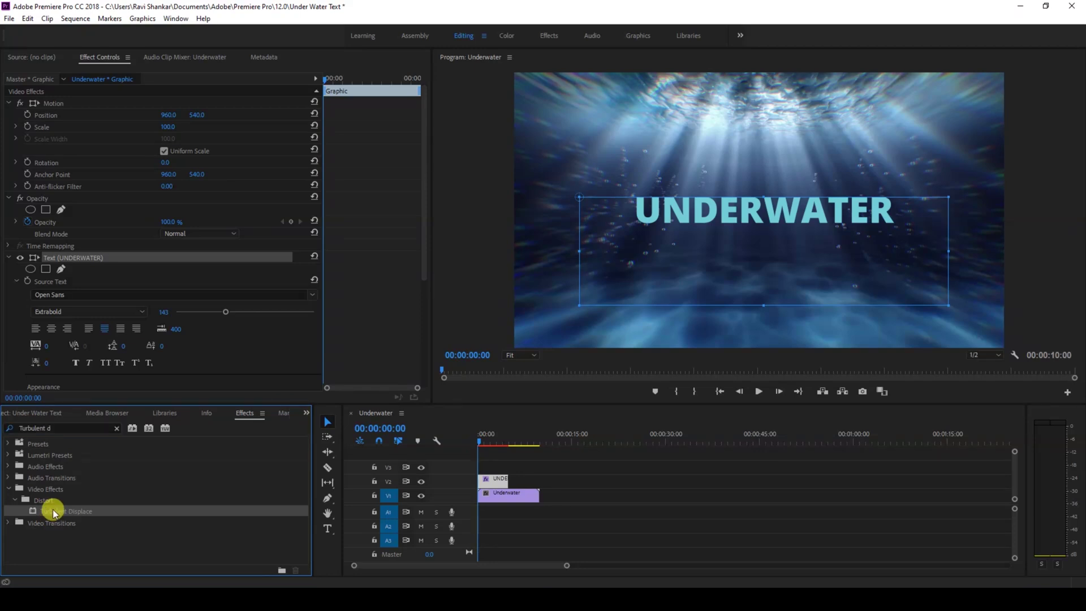
pyautogui.moveTo(53, 511); pyautogui.dragTo(497, 481)
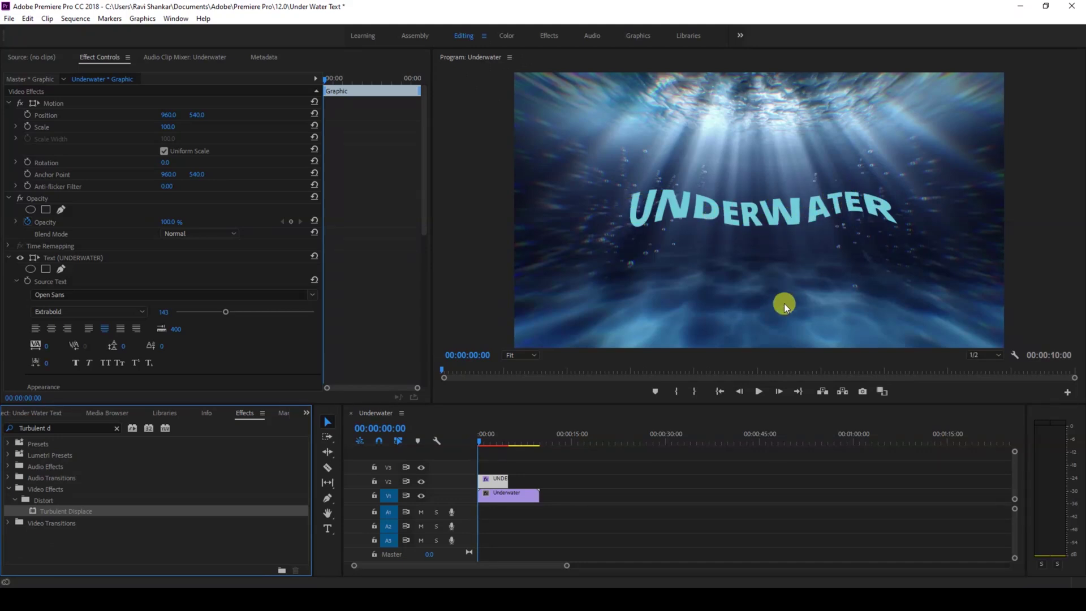
pyautogui.click(517, 496)
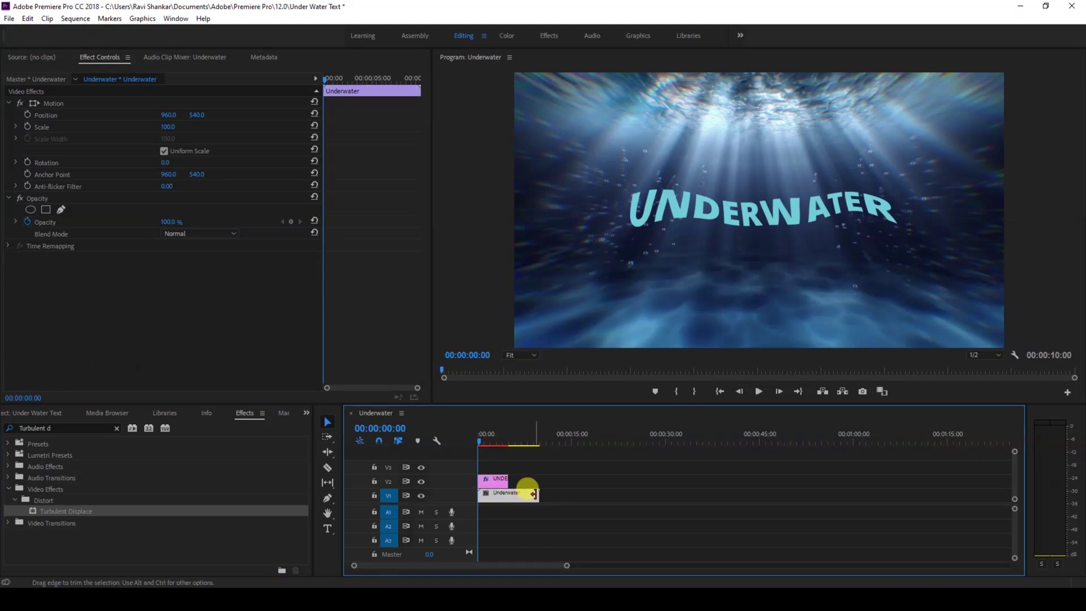
# - Trim the footage to 5 seconds, then select the title's Turbulent Displace effect in Effect Controls
pyautogui.moveTo(535, 493); pyautogui.dragTo(508, 494)
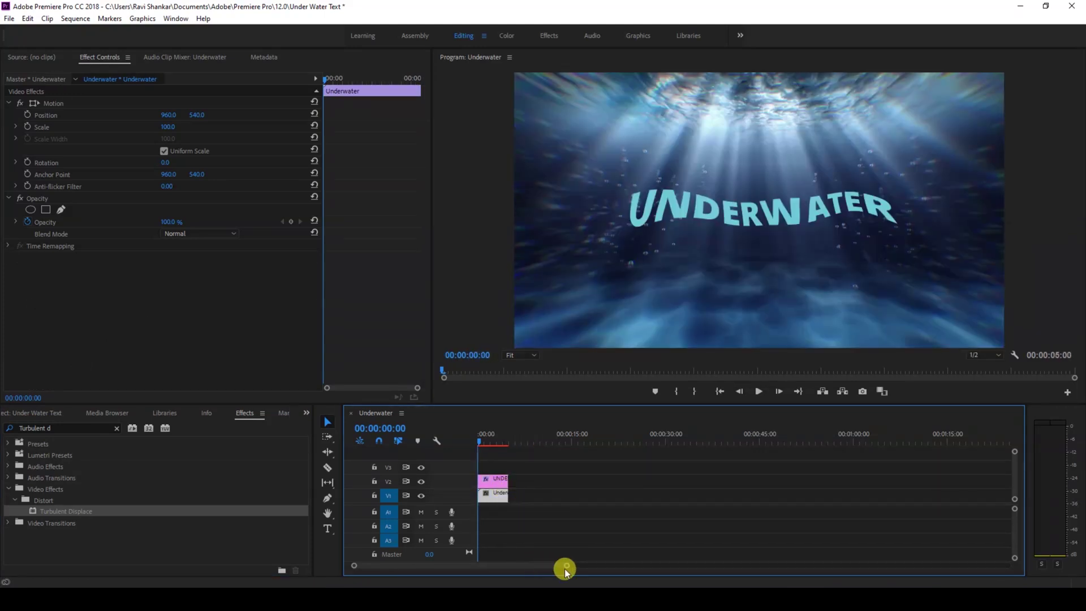
pyautogui.moveTo(567, 567); pyautogui.dragTo(500, 556)
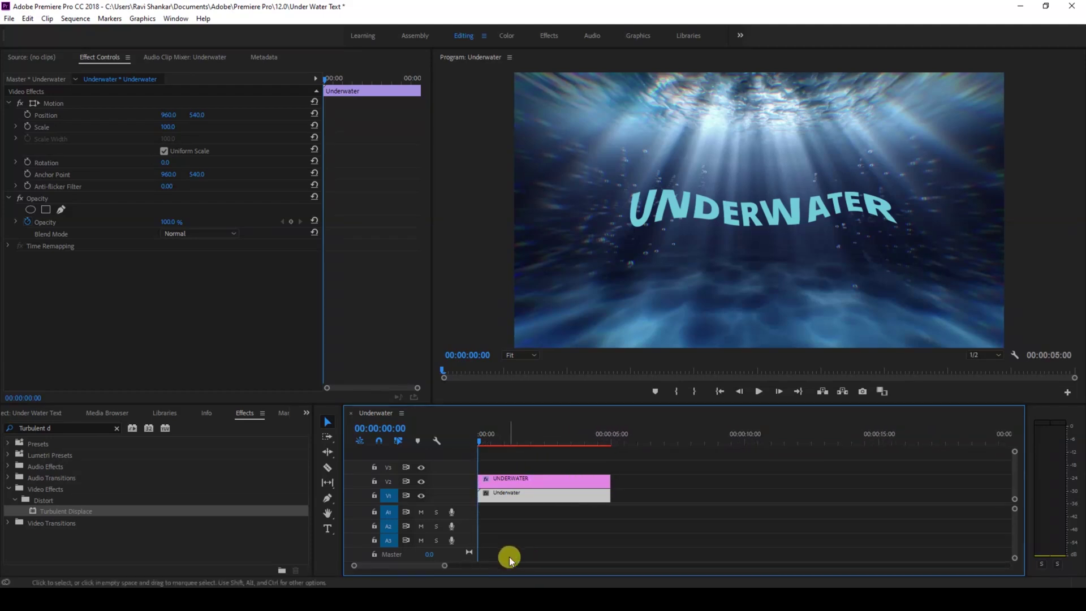
pyautogui.click(491, 479)
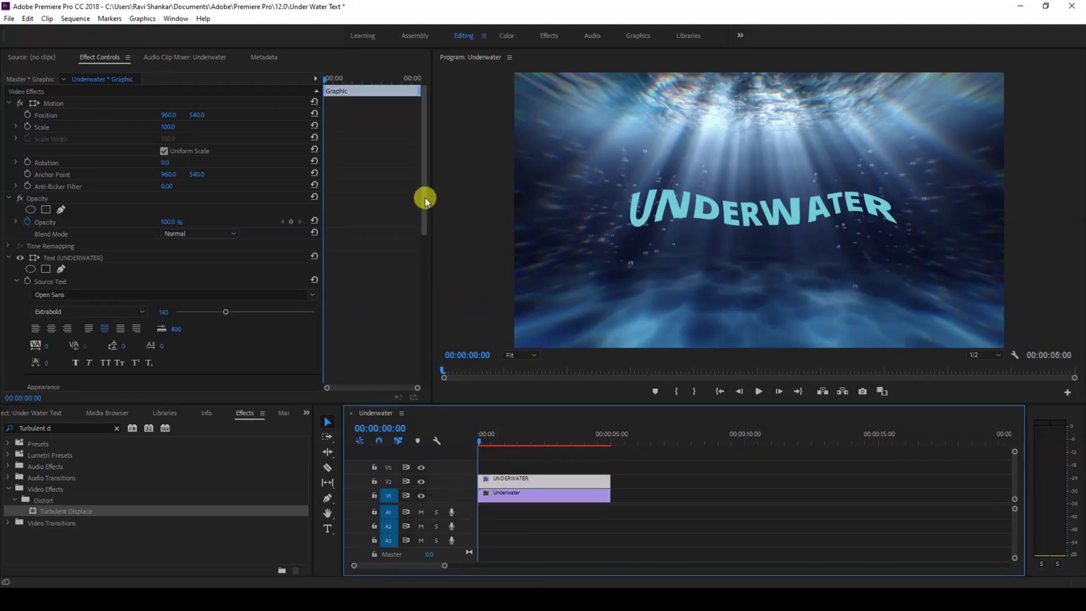
pyautogui.moveTo(425, 198); pyautogui.dragTo(425, 352)
pyautogui.click(80, 241)
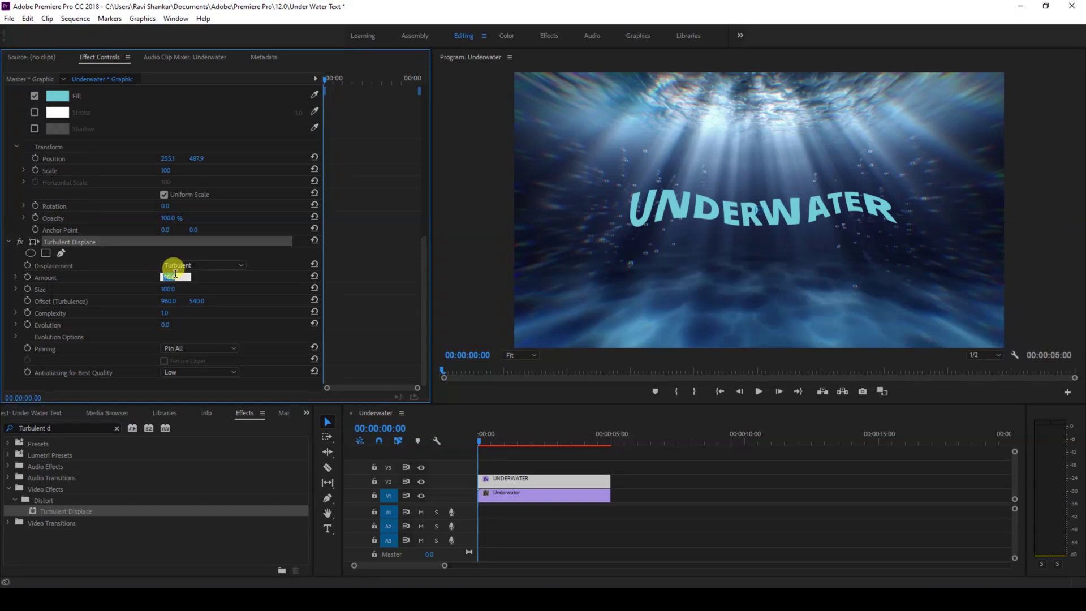
# - Lower the title's Turbulent Displace Amount from 50 to 20 and Size from 100 to 70
pyautogui.moveTo(175, 277); pyautogui.dragTo(175, 277)
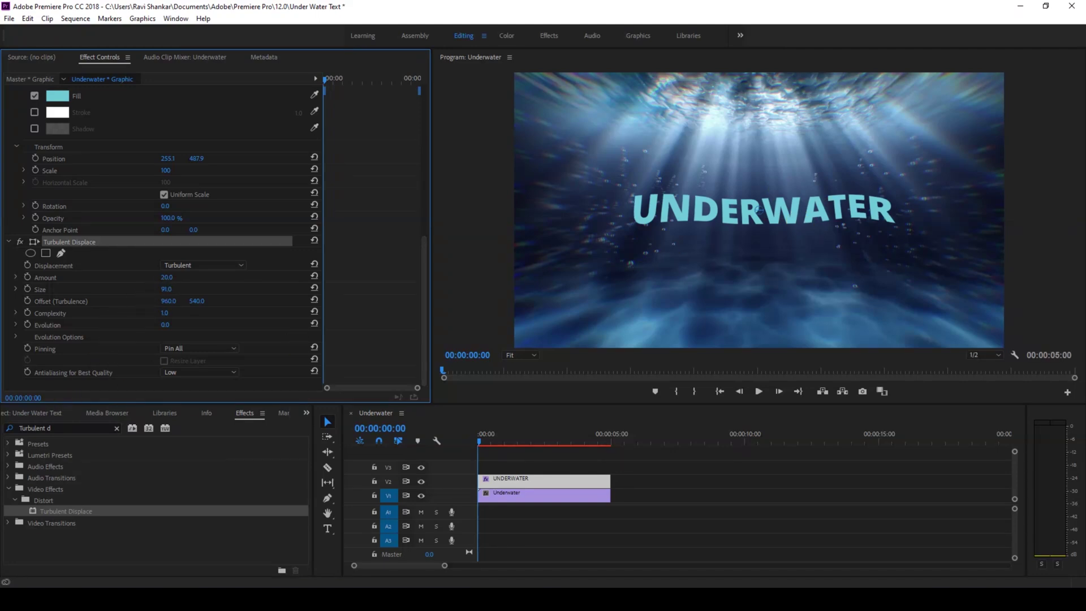
pyautogui.click(146, 302)
pyautogui.click(165, 289)
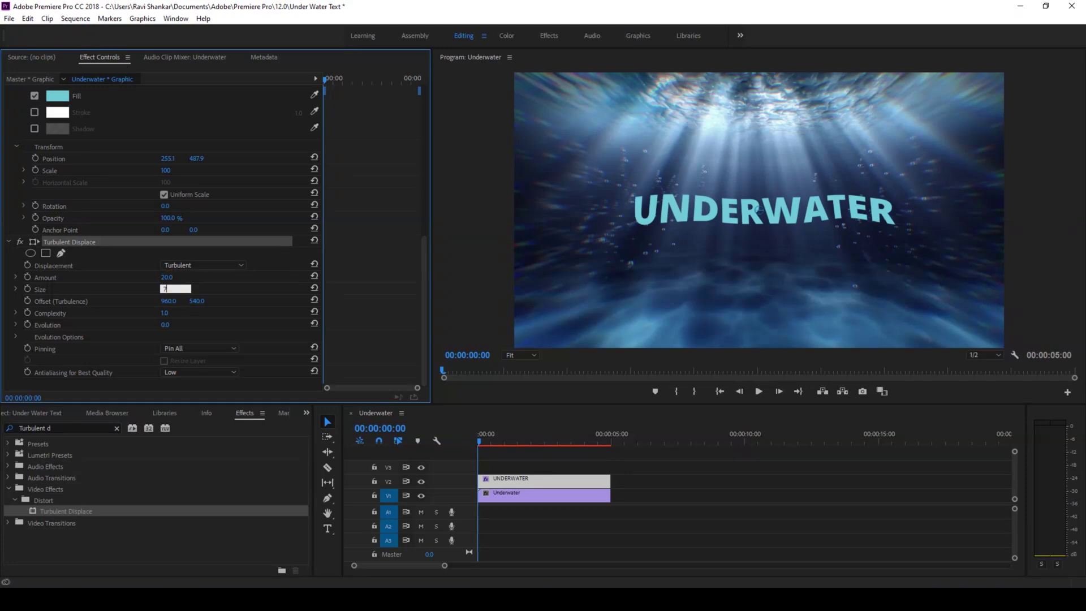
pyautogui.moveTo(176, 290); pyautogui.dragTo(176, 290)
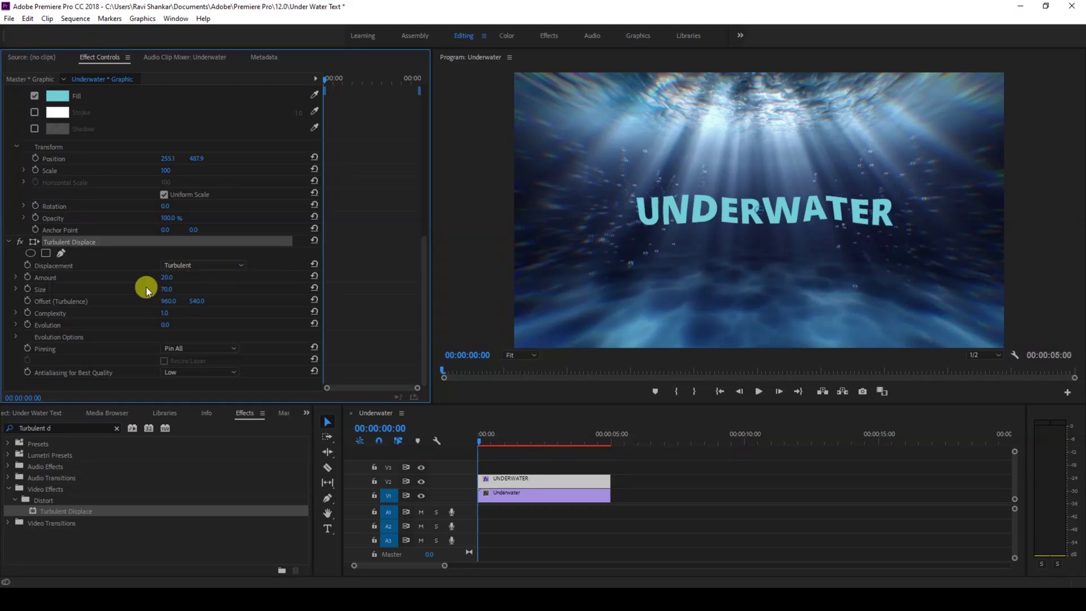
# - Keyframe Evolution from 0° at 00:00:00:00 to over four rotations at 00:00:04:29
pyautogui.click(27, 325)
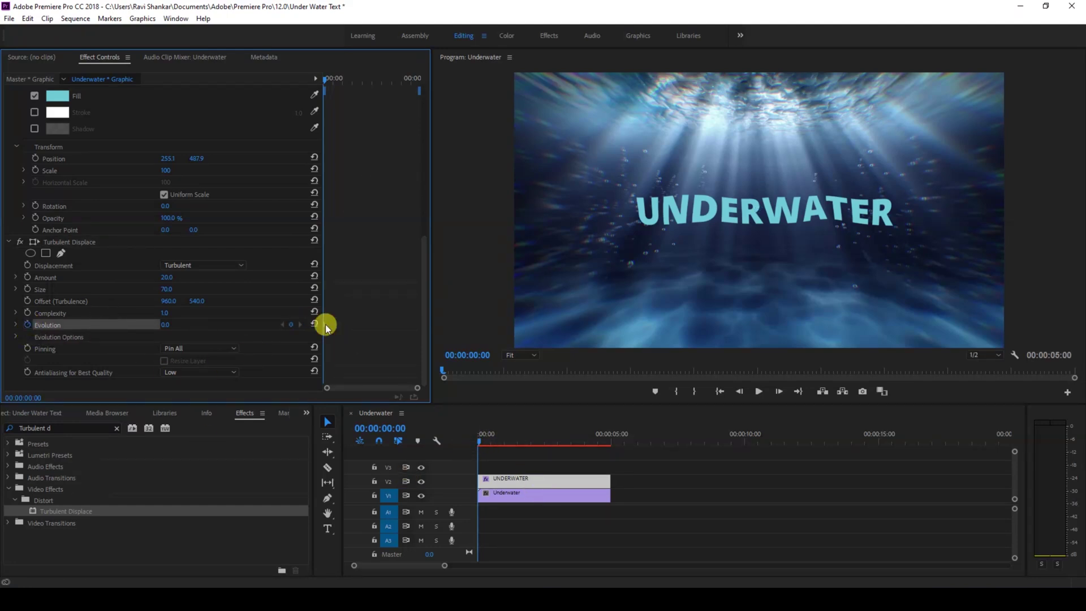
pyautogui.moveTo(480, 439); pyautogui.dragTo(612, 443)
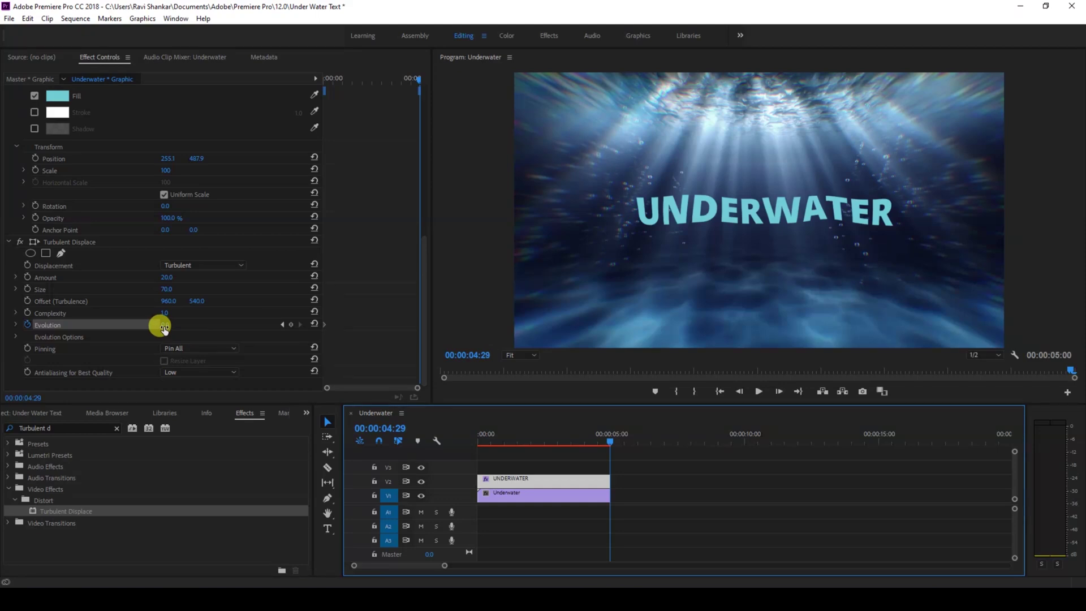
pyautogui.moveTo(164, 328); pyautogui.dragTo(391, 328)
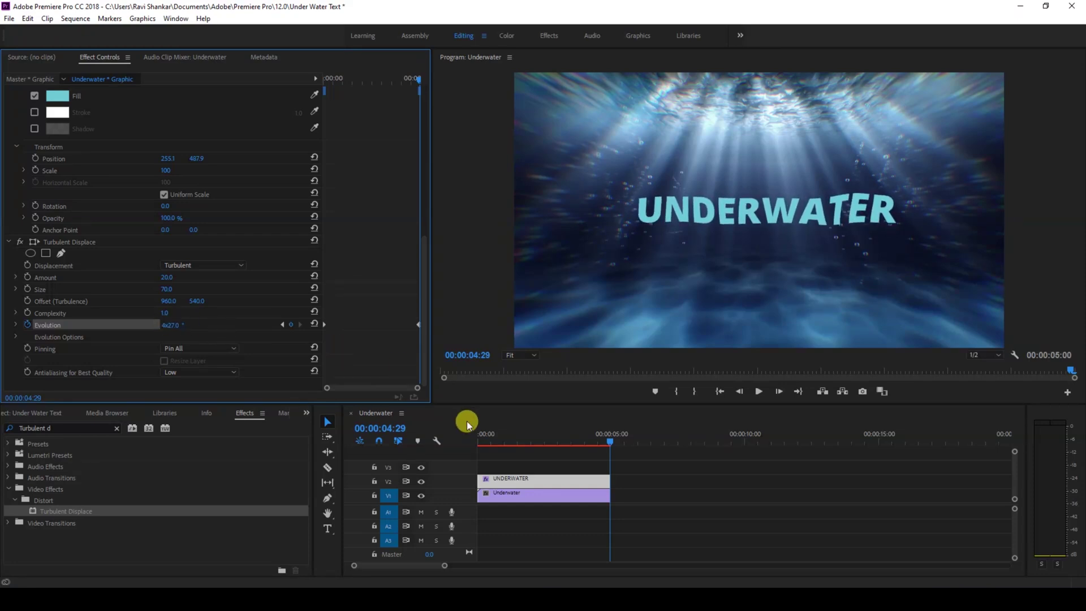
pyautogui.click(480, 439)
pyautogui.moveTo(478, 440); pyautogui.dragTo(468, 440)
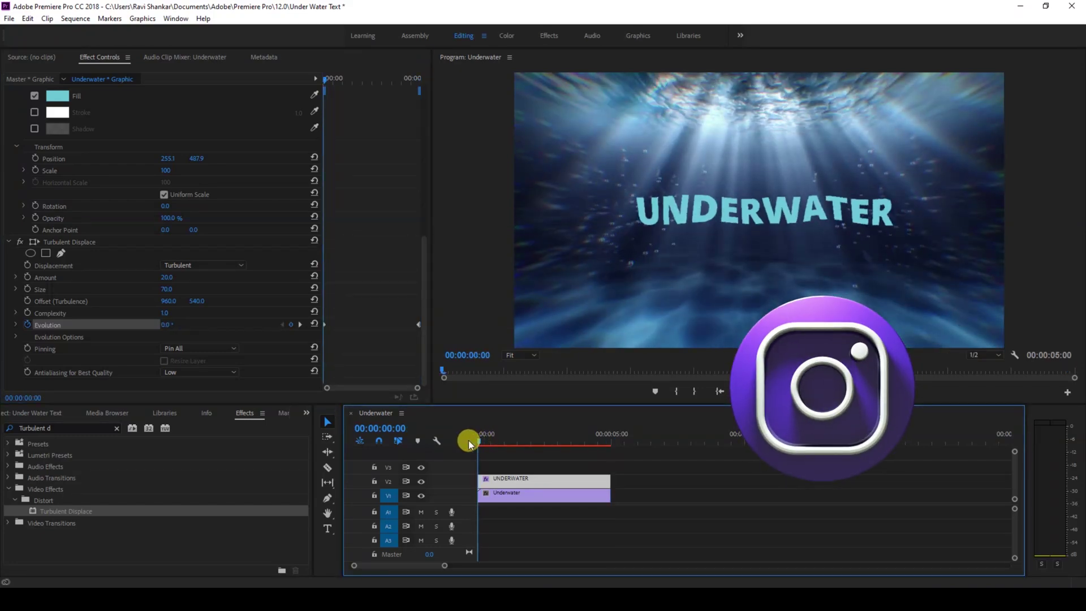
pyautogui.press('space')
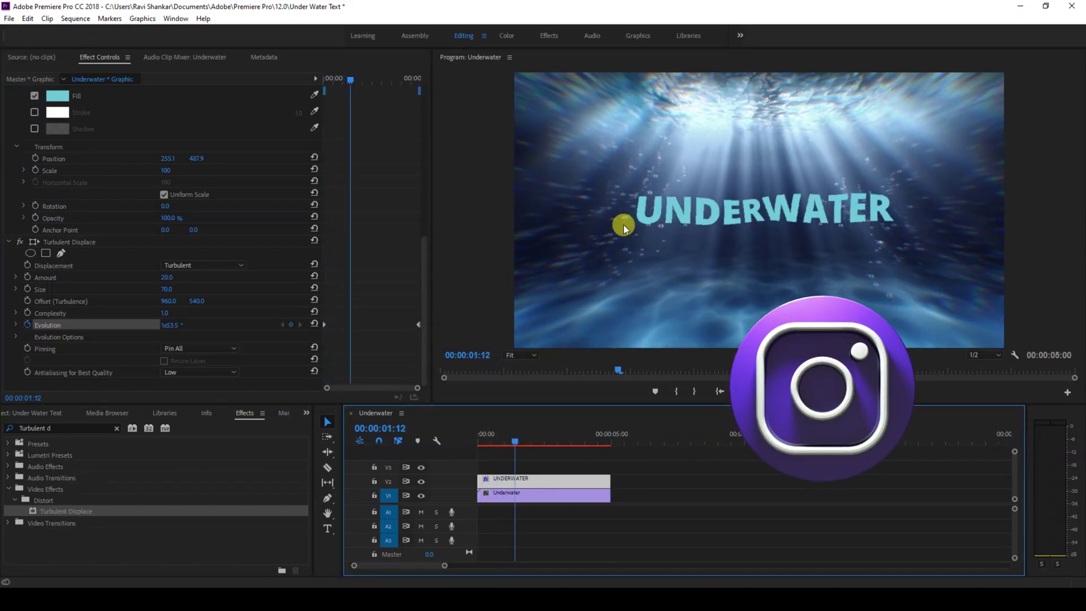
pyautogui.press('Home')
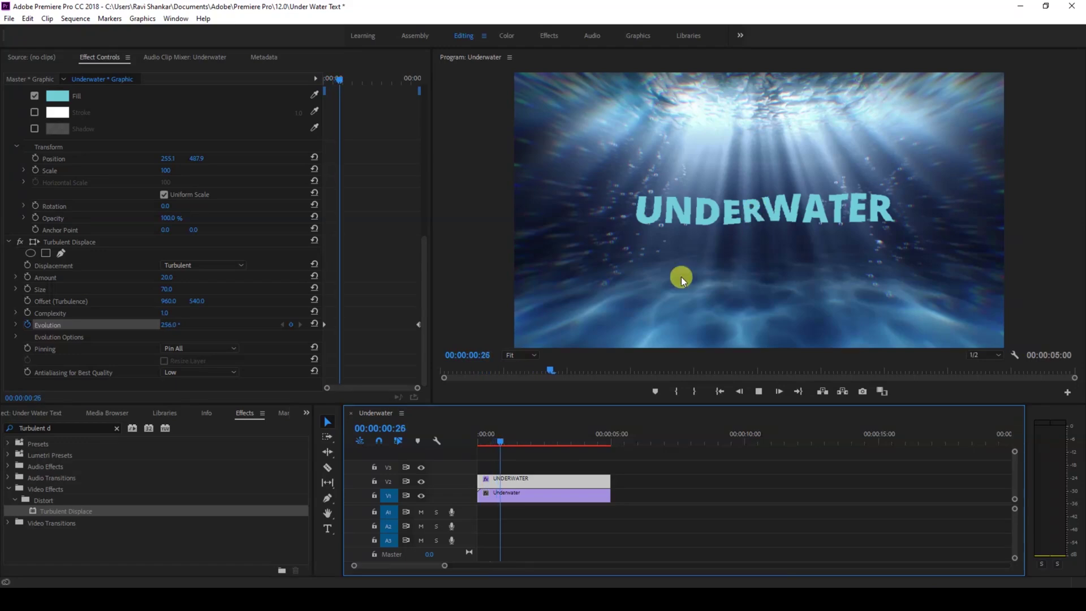
pyautogui.moveTo(485, 442); pyautogui.dragTo(472, 440)
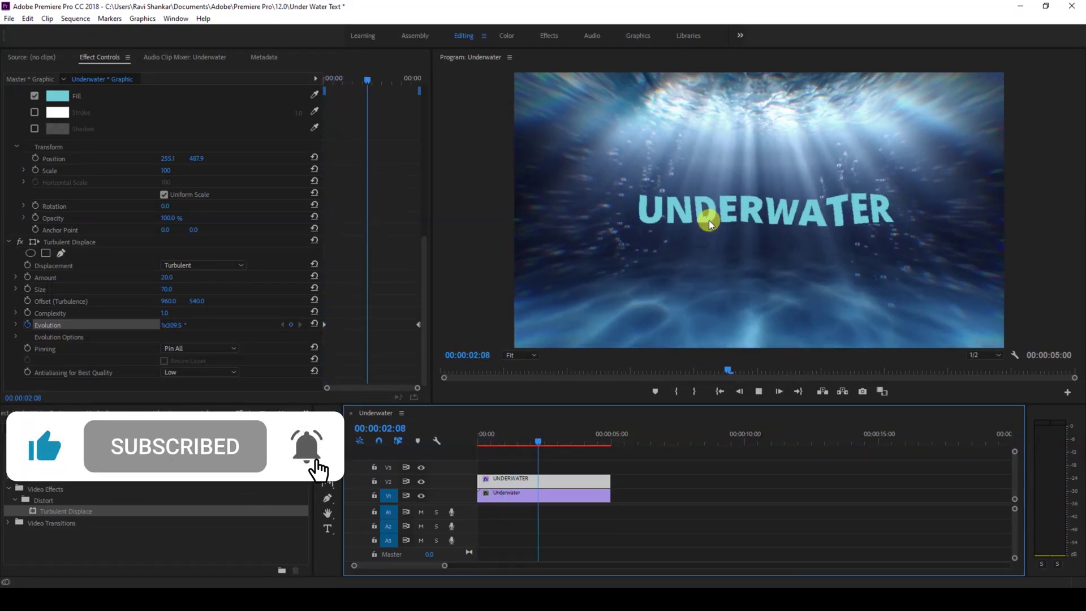
pyautogui.press('space')
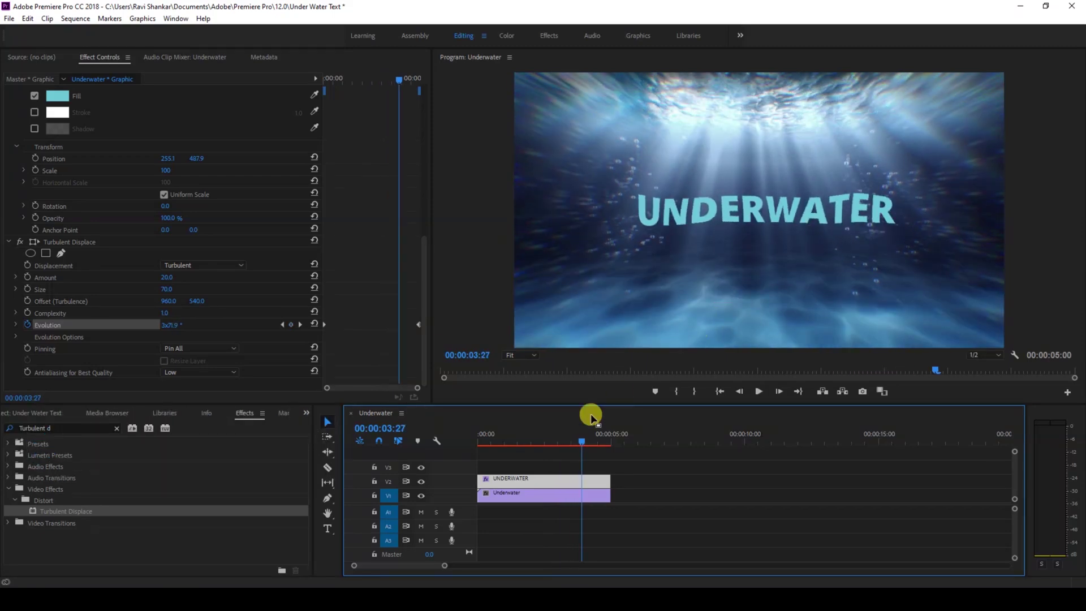
pyautogui.moveTo(582, 442); pyautogui.dragTo(472, 442)
pyautogui.press('space')
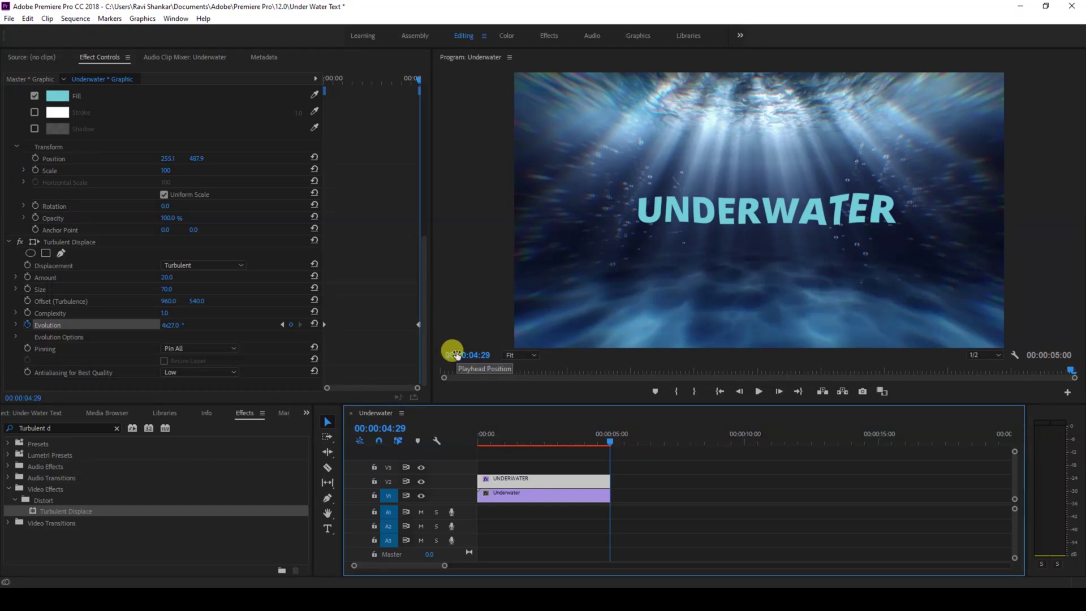
pyautogui.click(489, 433)
pyautogui.press('space')
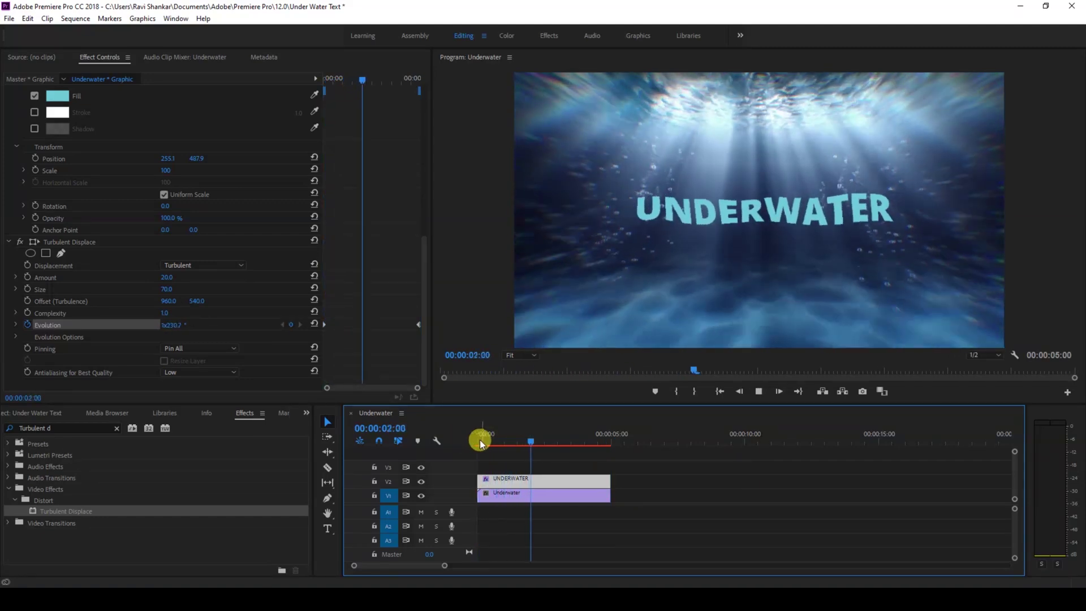
pyautogui.click(479, 440)
pyautogui.press('space')
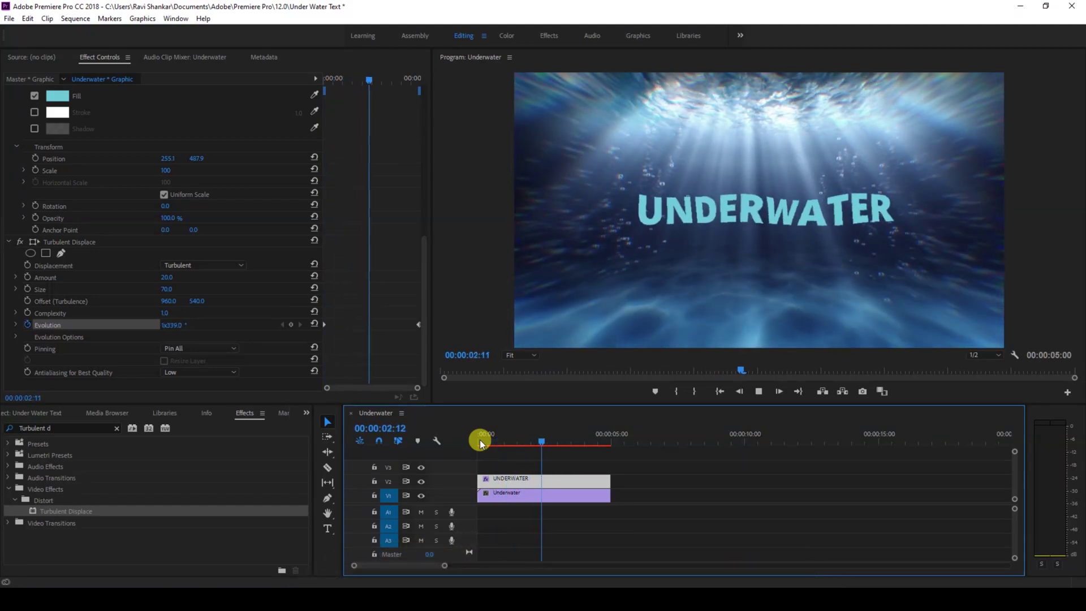
pyautogui.click(480, 439)
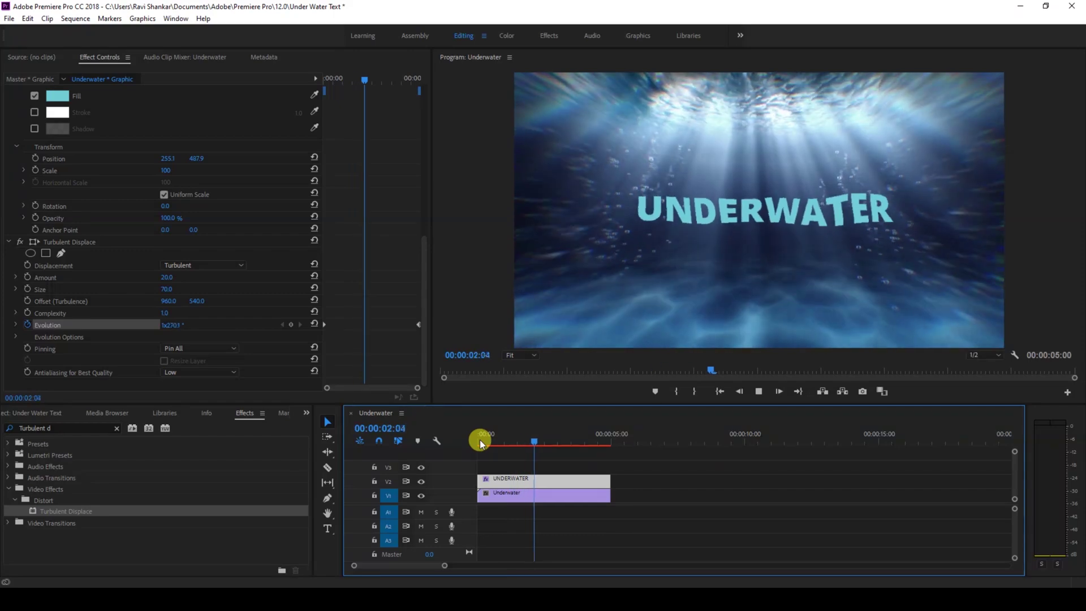
pyautogui.click(479, 440)
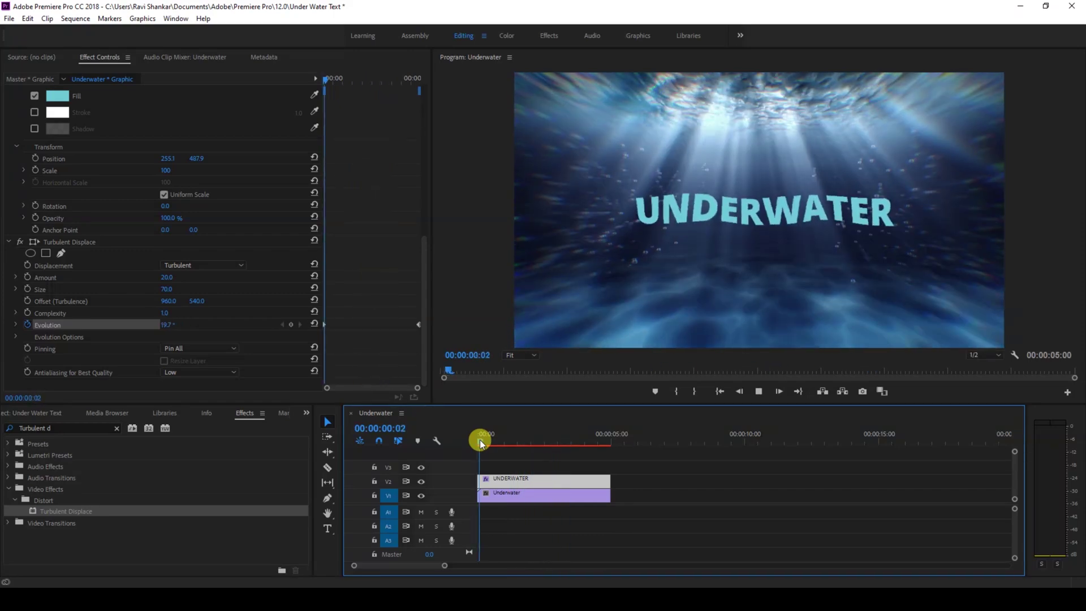